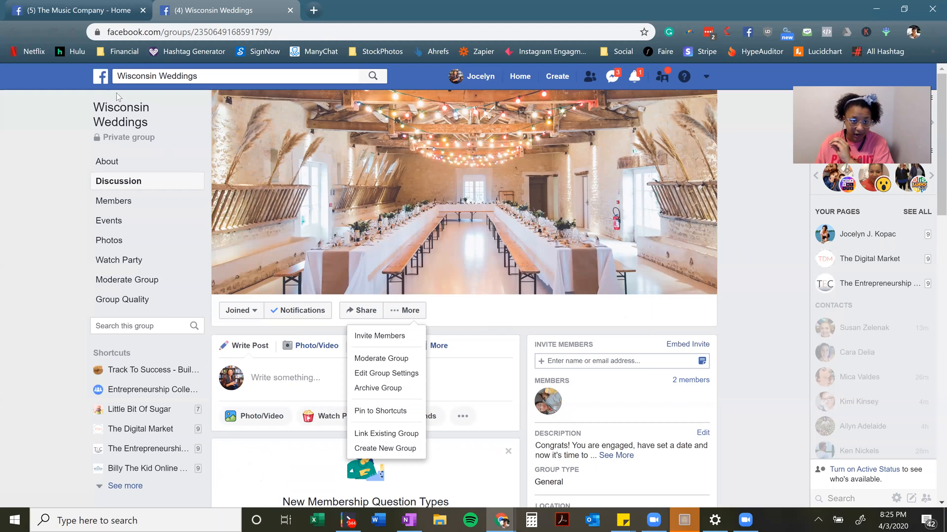
# Open Edit Group Settings for the Wisconsin Weddings group from its More menu
pyautogui.click(156, 36)
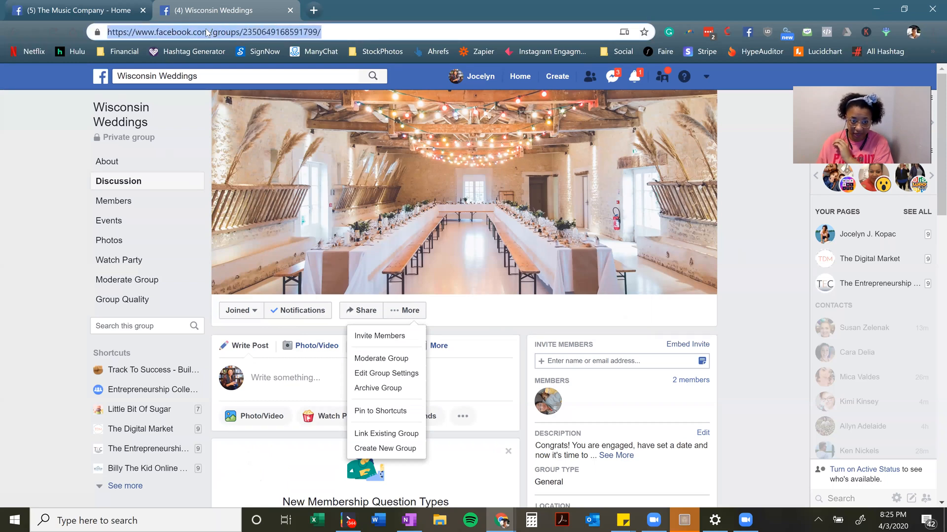
pyautogui.click(418, 319)
pyautogui.click(418, 319)
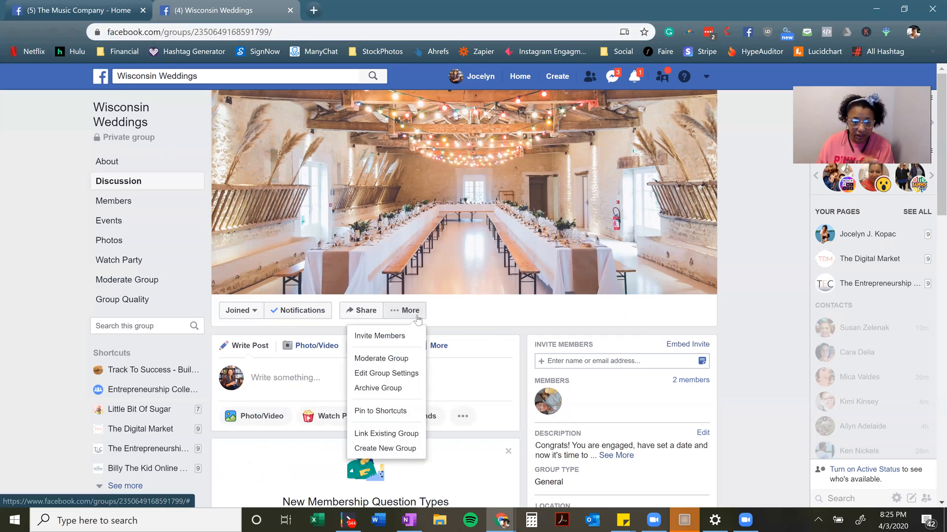
pyautogui.click(413, 375)
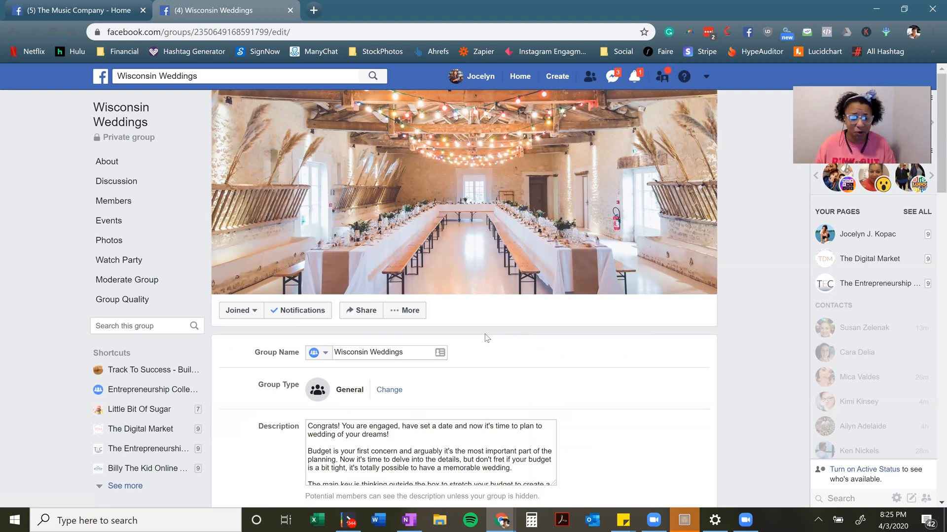
# Open the group icon picker and close it without changing the icon
pyautogui.scroll(-1, 481, 418)
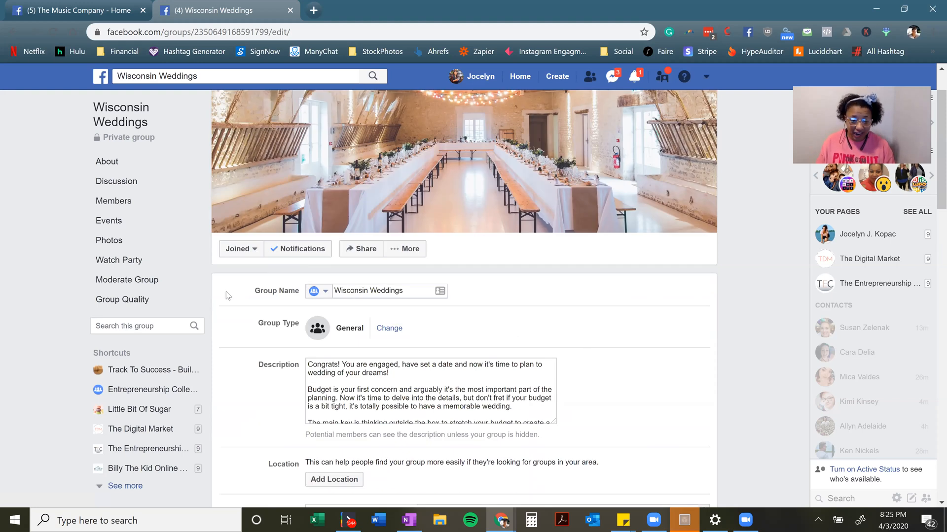
pyautogui.click(325, 294)
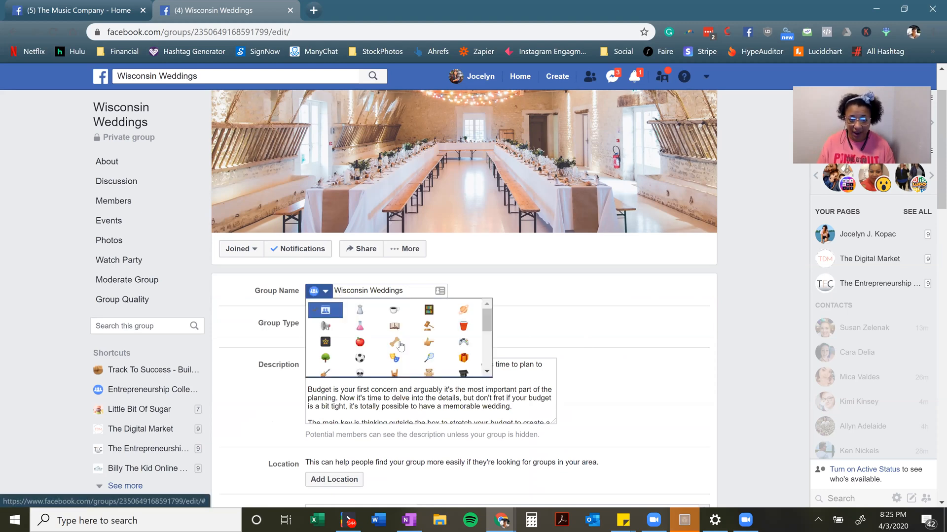
pyautogui.click(537, 304)
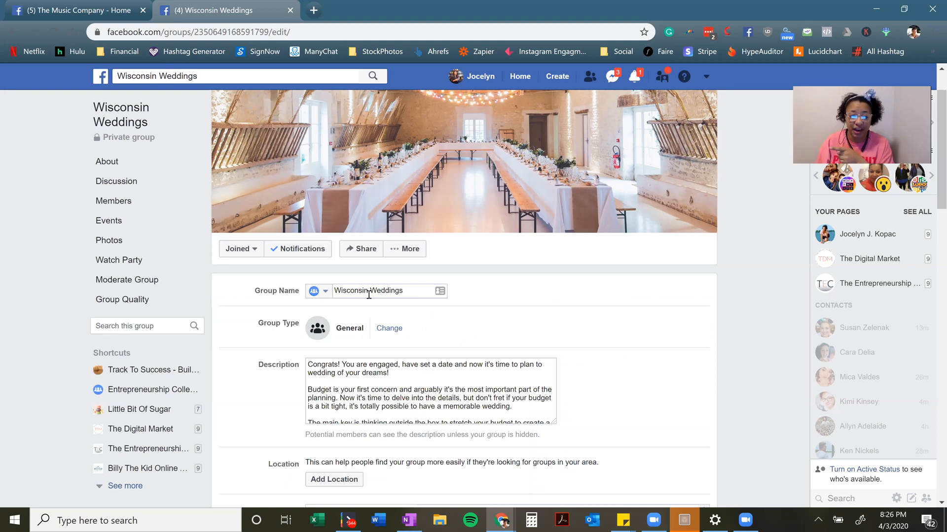
# Change the group name from Wisconsin Weddings to 'Wisconsin Wedding Brides' and save the settings
pyautogui.click(413, 296)
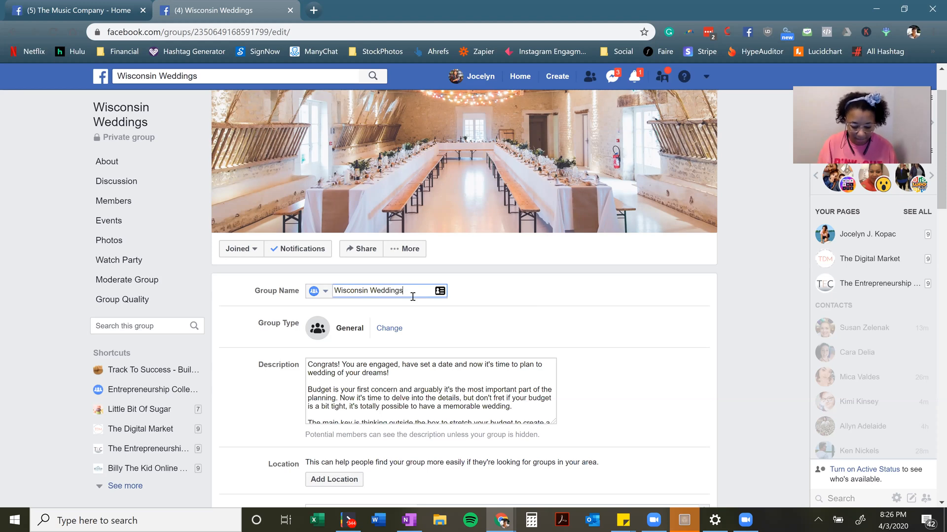
pyautogui.write('BB')
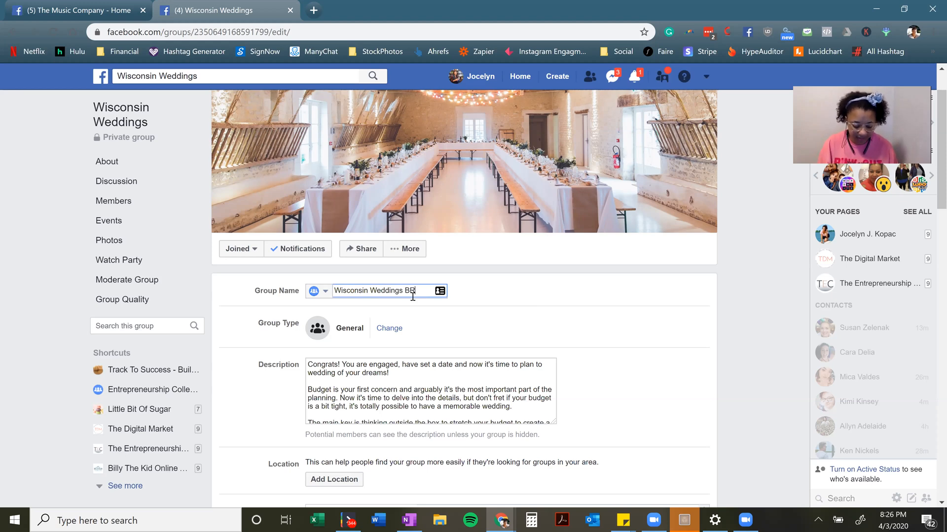
pyautogui.write('ides')
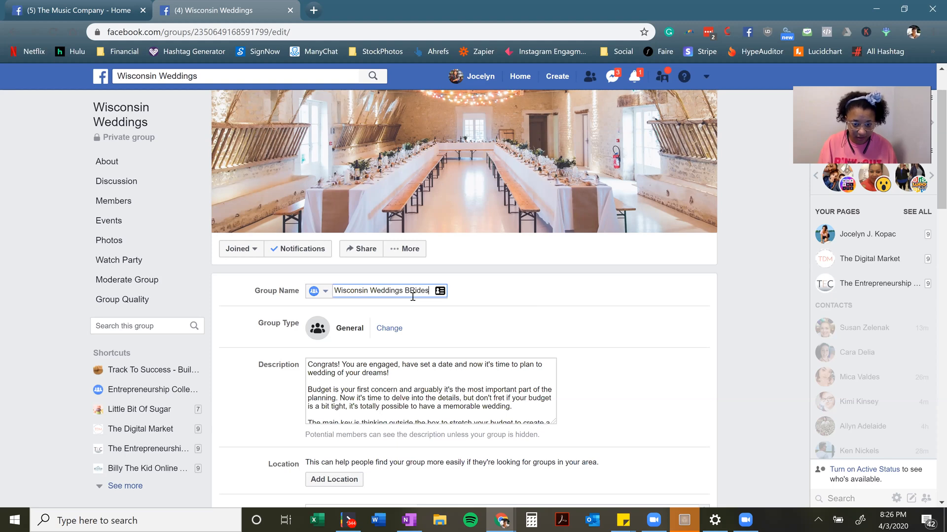
pyautogui.press('BackSpace')
pyautogui.press('BackSpace')
pyautogui.press('BackSpace')
pyautogui.press('BackSpace')
pyautogui.press('BackSpace')
pyautogui.write('rides')
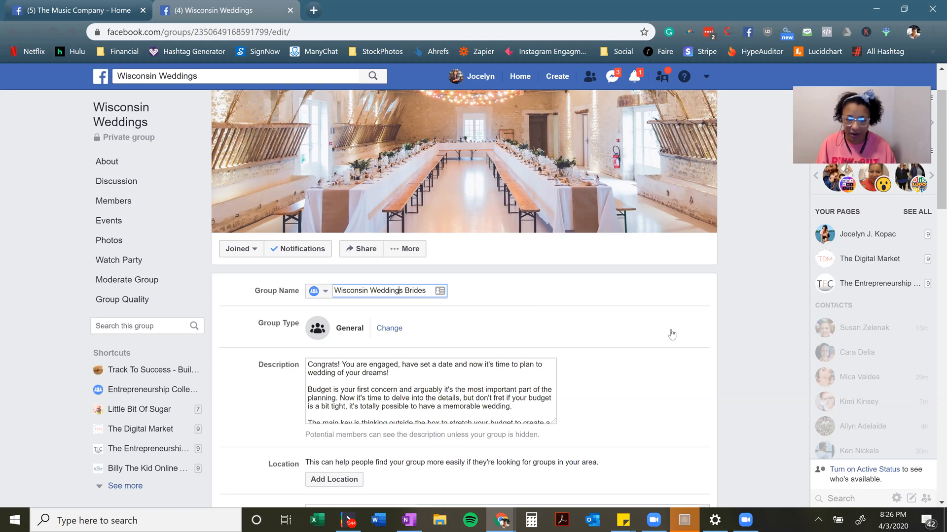
pyautogui.press('Left')
pyautogui.press('Left')
pyautogui.press('Left')
pyautogui.press('Left')
pyautogui.press('Left')
pyautogui.press('Left')
pyautogui.press('Left')
pyautogui.press('BackSpace')
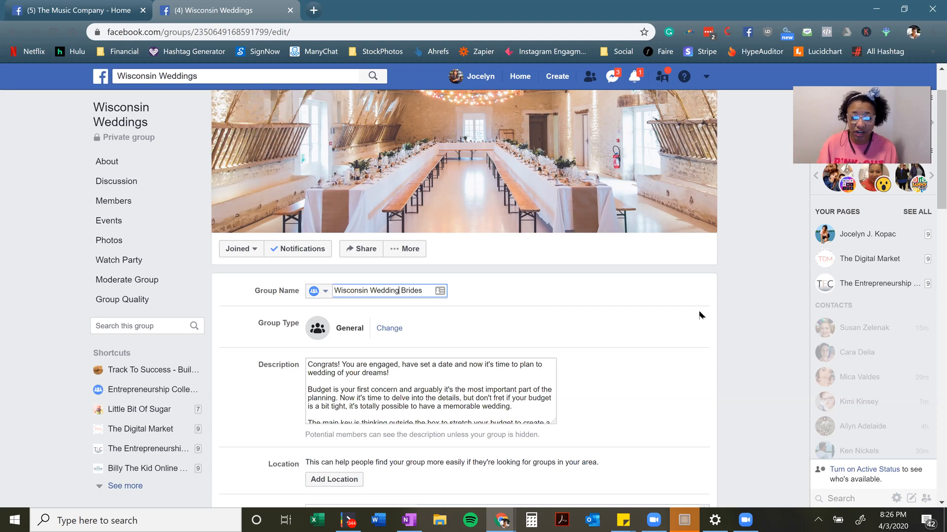
pyautogui.click(329, 279)
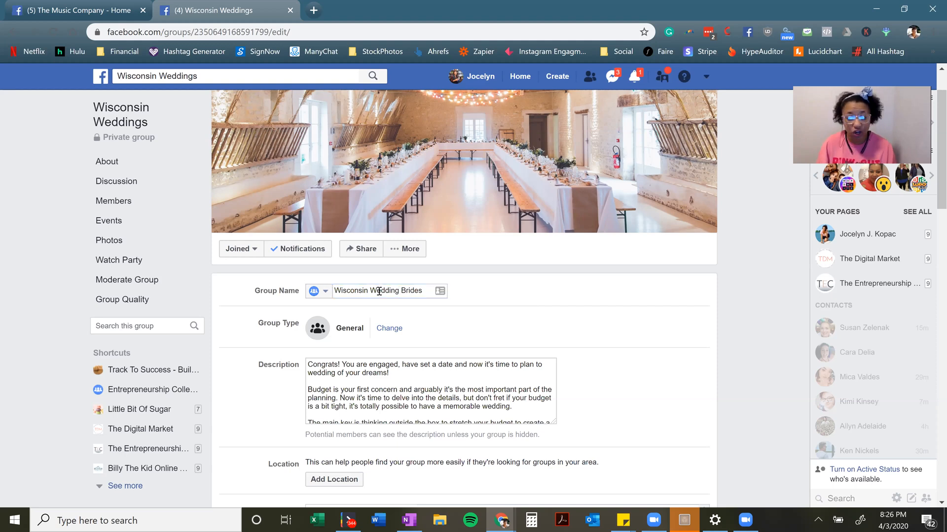
pyautogui.scroll(-1, 674, 338)
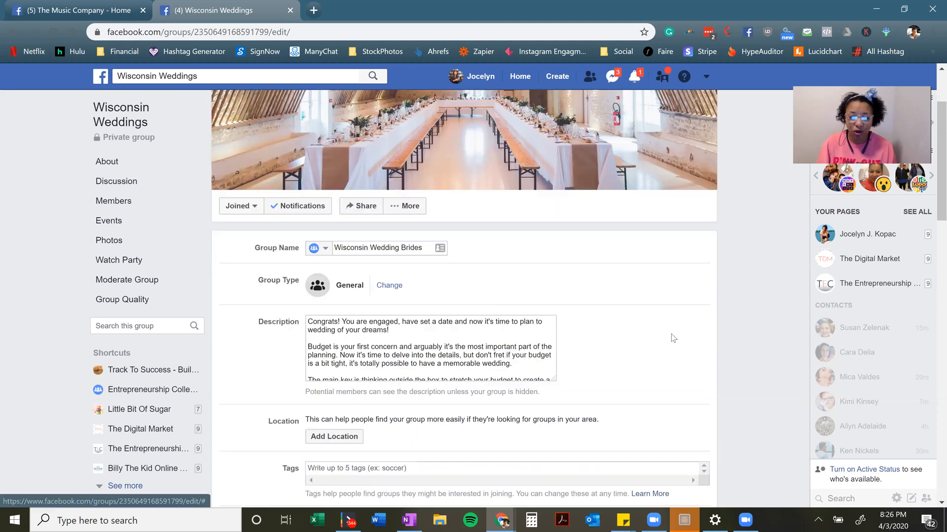
pyautogui.scroll(-12, 673, 339)
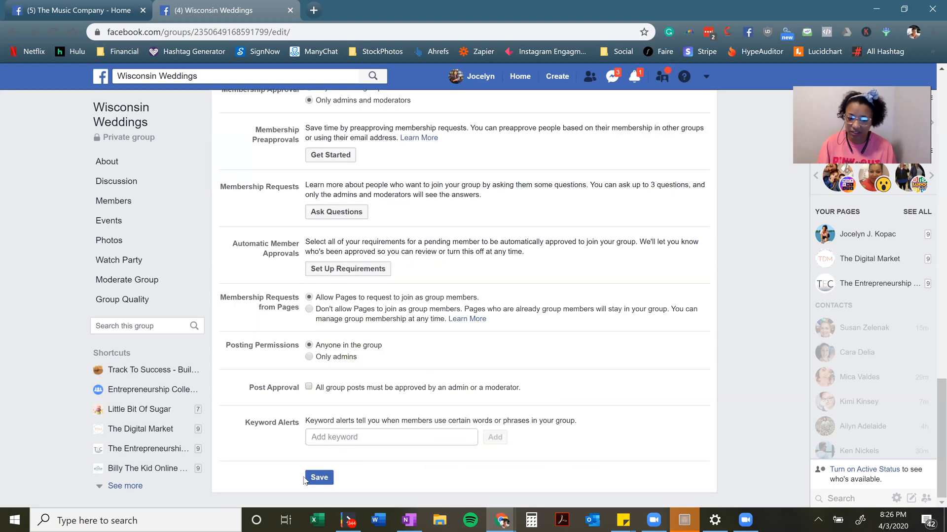
pyautogui.click(312, 482)
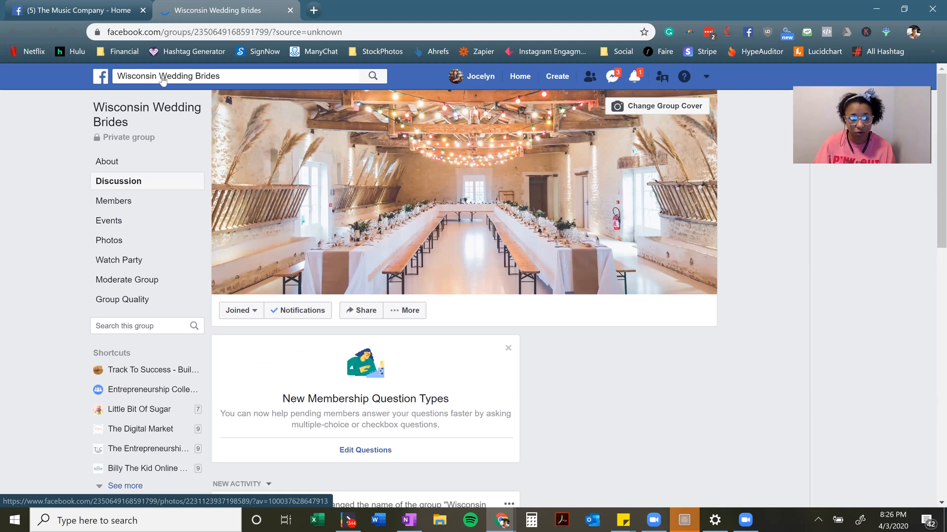
# Reopen Edit Group Settings for Wisconsin Wedding Brides down to the Linked Pages and Web Address sections
pyautogui.click(211, 71)
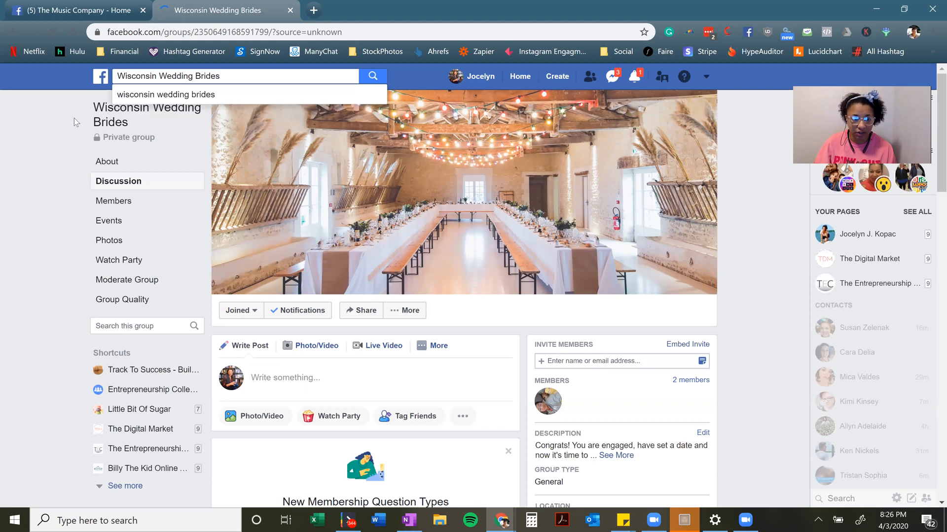
pyautogui.click(27, 116)
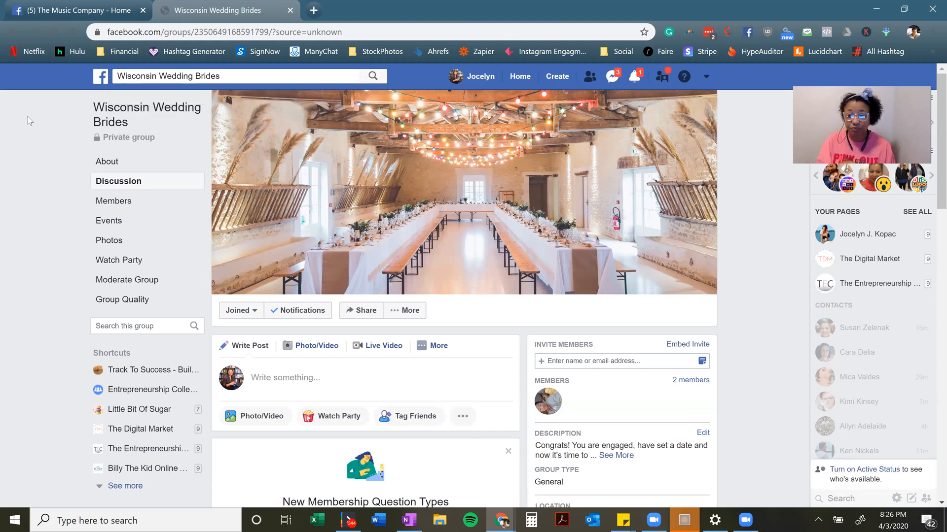
pyautogui.click(405, 311)
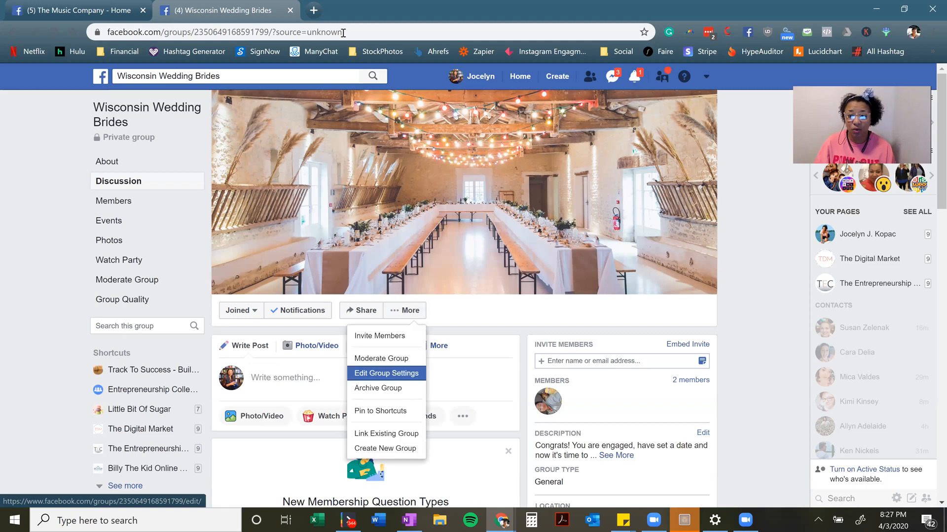
pyautogui.press('Return')
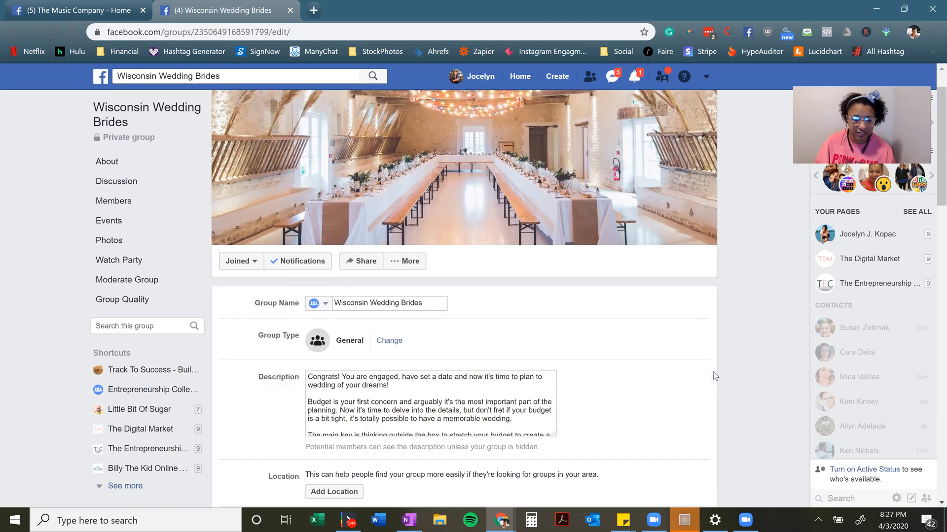
pyautogui.scroll(-5, 690, 365)
pyautogui.scroll(-3, 669, 356)
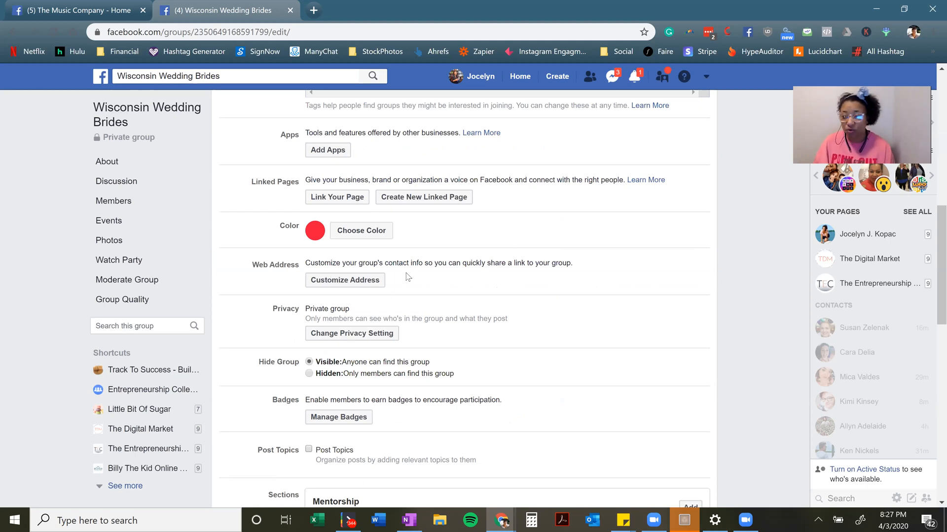
# Set the group web address alias to wisconsinweddingsforyou after wisconsinweddings proved taken, copying the new URL
pyautogui.click(345, 283)
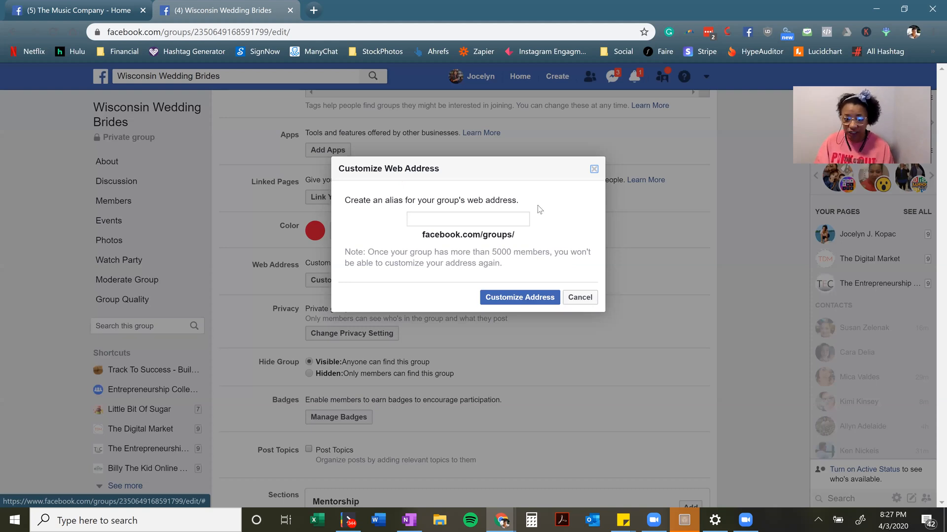
pyautogui.click(511, 222)
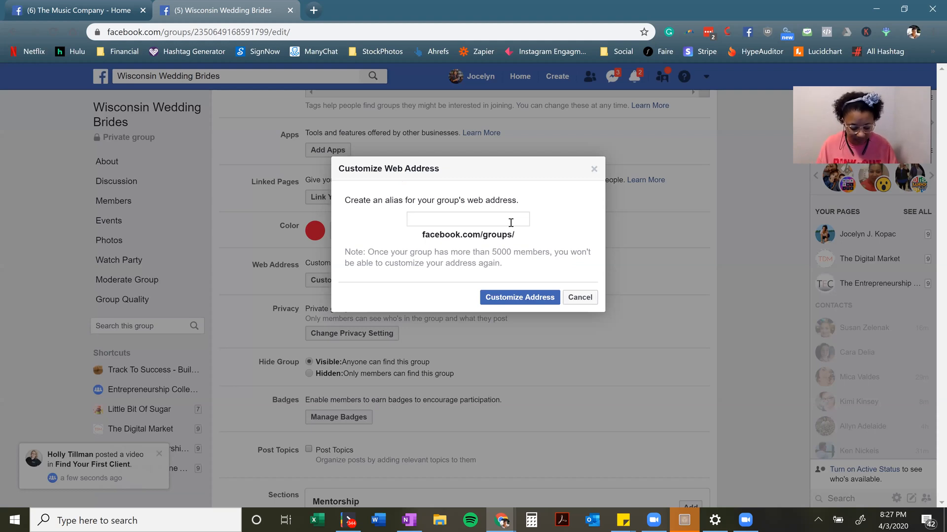
pyautogui.write('wisco')
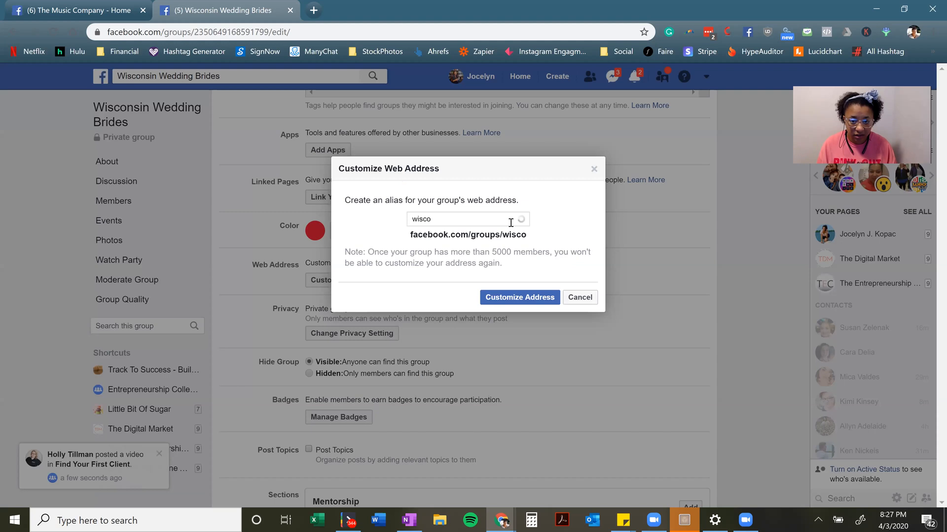
pyautogui.write('nsinweddings')
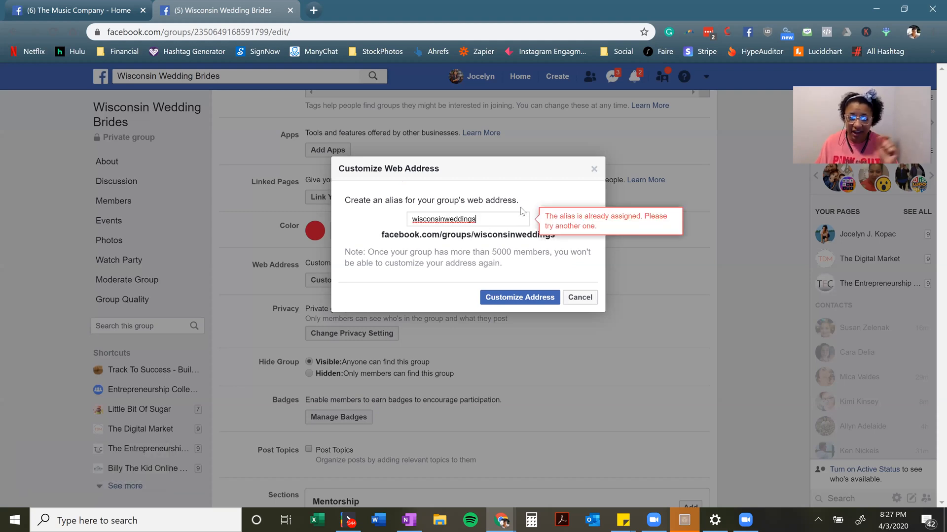
pyautogui.click(451, 220)
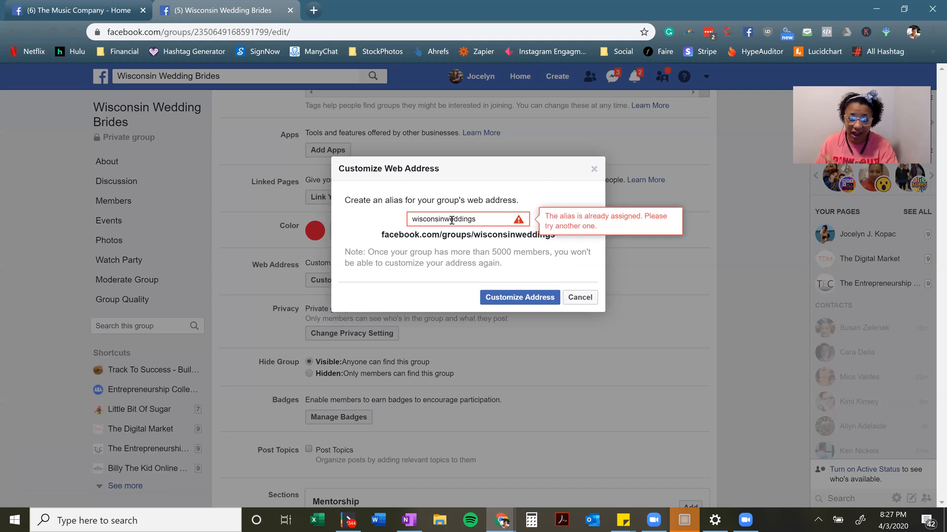
pyautogui.click(498, 217)
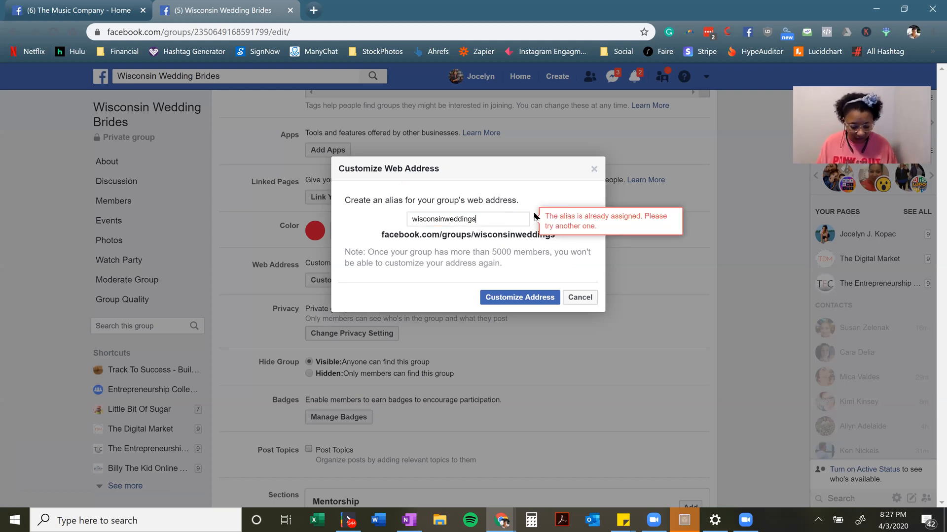
pyautogui.write('foryou')
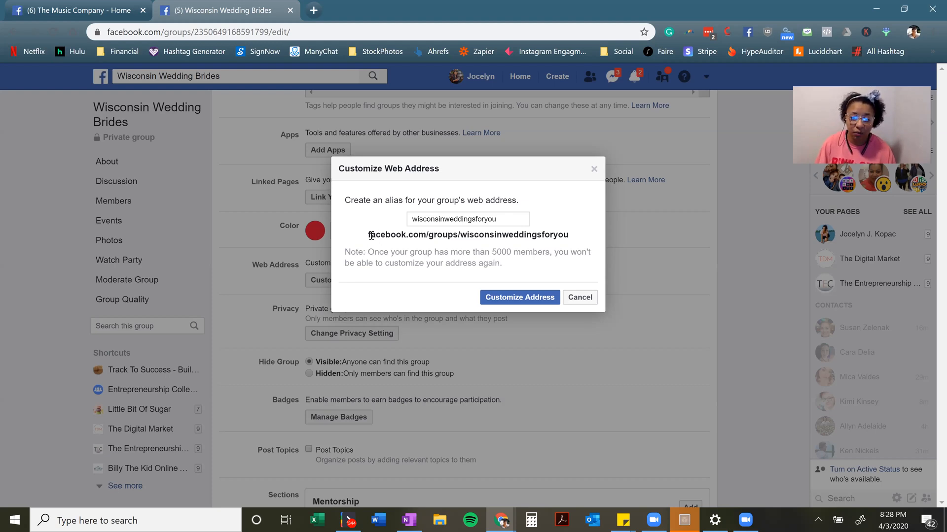
pyautogui.tripleClick(571, 237)
pyautogui.hotkey('ctrl', 'c')
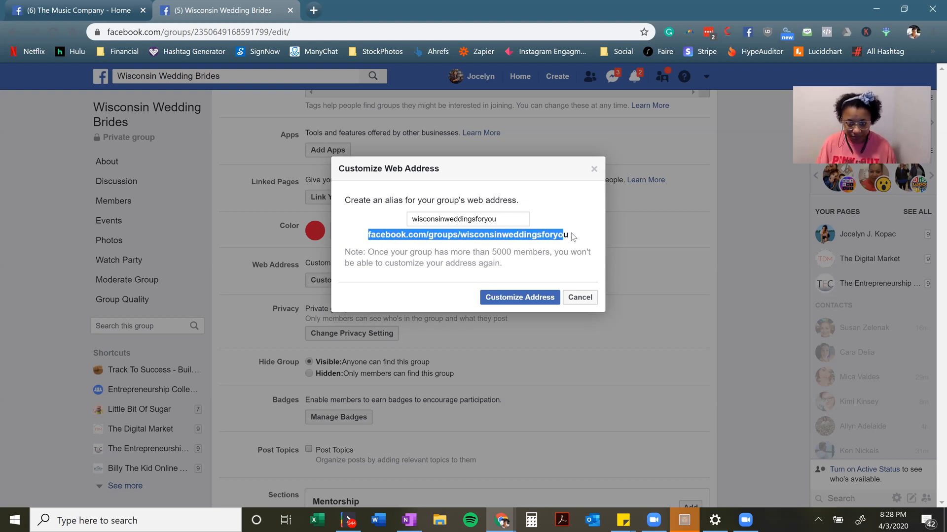
pyautogui.click(531, 299)
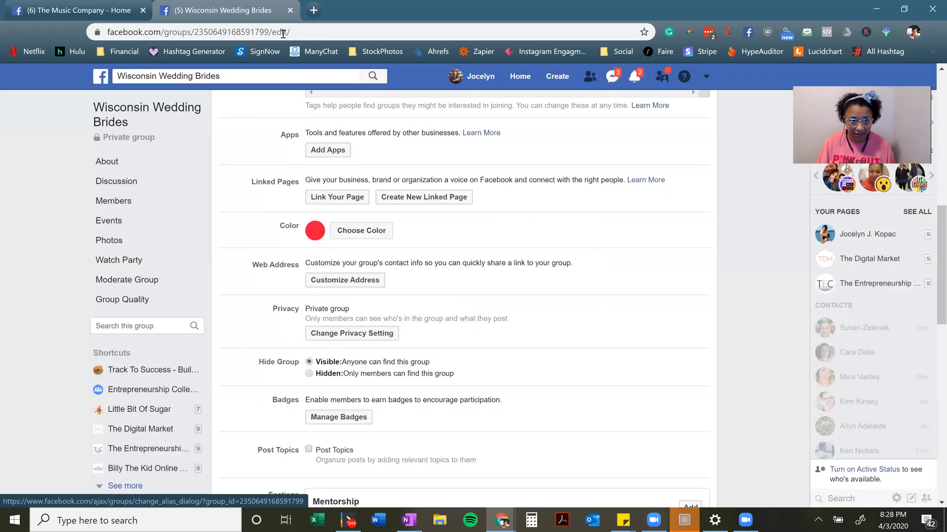
# Load the group at its new facebook.com/groups/wisconsinweddingsforyou address in the browser
pyautogui.click(283, 32)
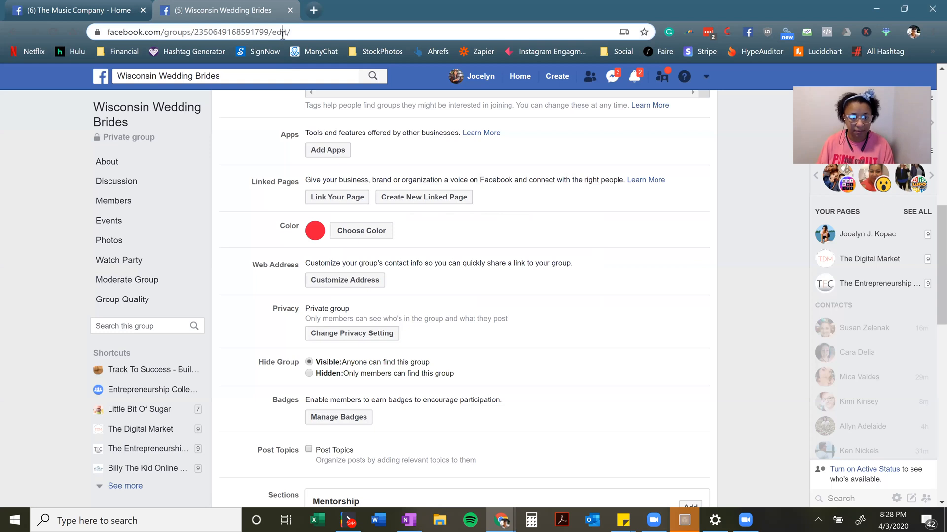
pyautogui.hotkey('ctrl', 'a')
pyautogui.hotkey('ctrl', 'v')
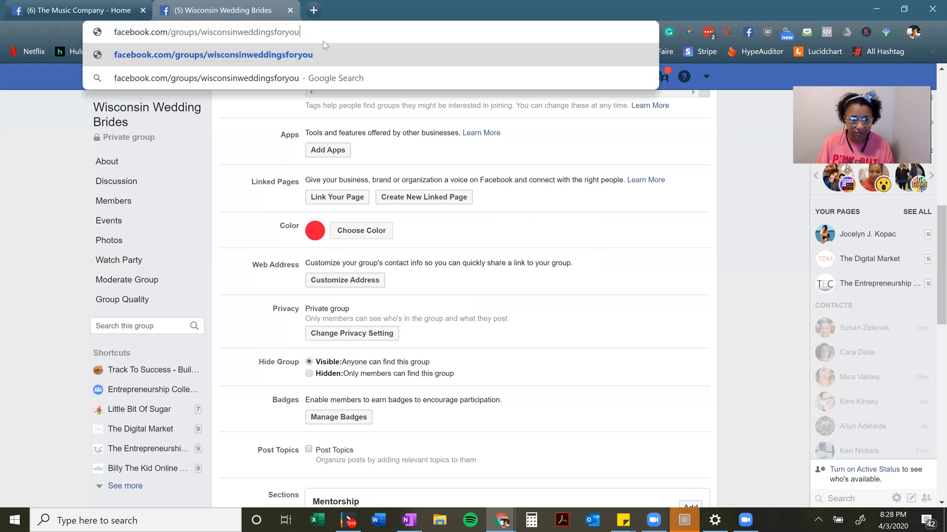
pyautogui.press('Return')
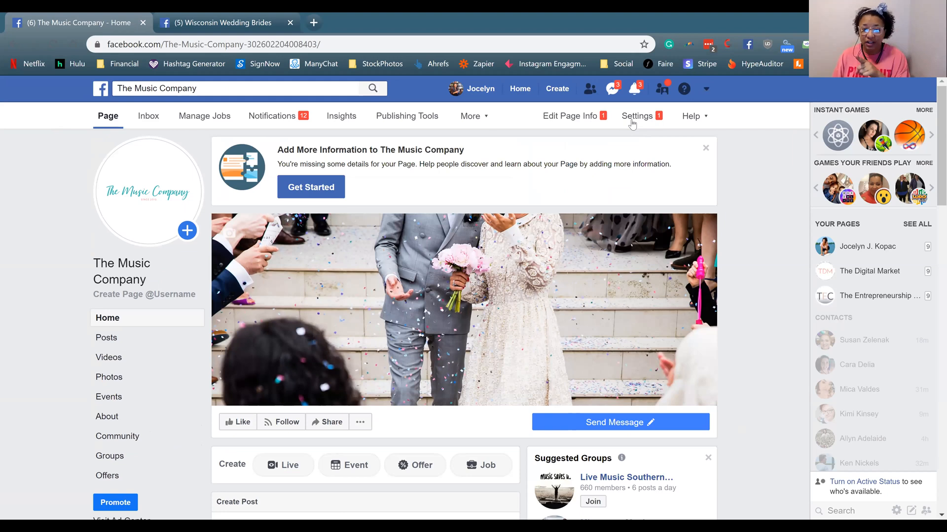
# Open The Music Company Page's Settings on the General section
pyautogui.click(632, 123)
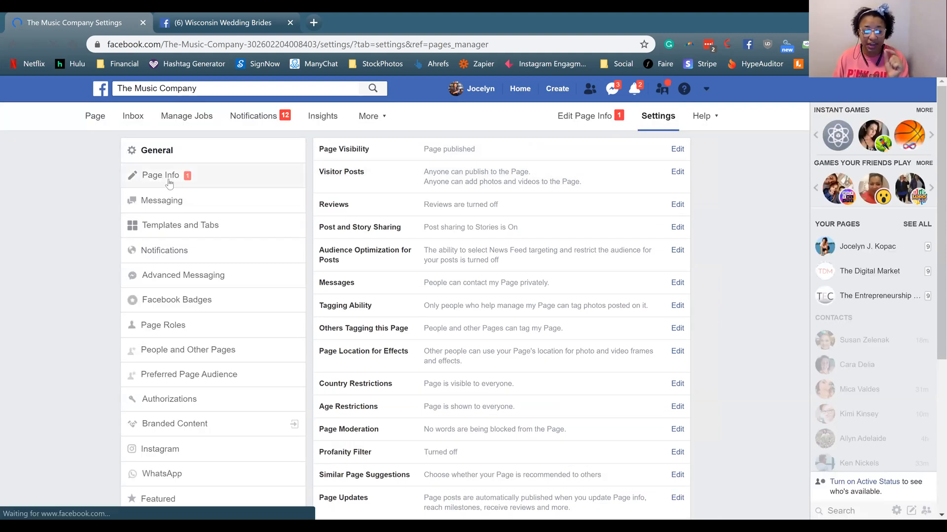
# Show The Music Company's Page Info and review its description, Musician/Band category, contact and location fields
pyautogui.click(167, 181)
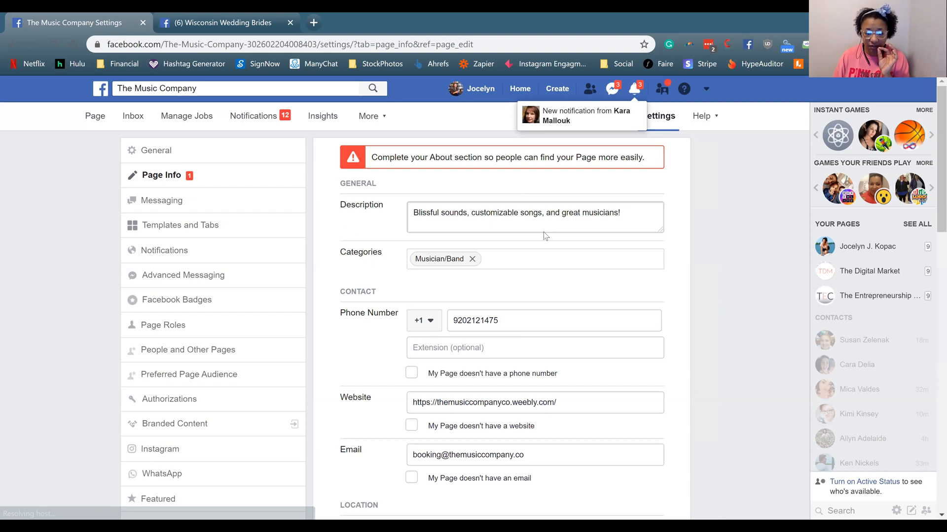
pyautogui.scroll(-7, 543, 234)
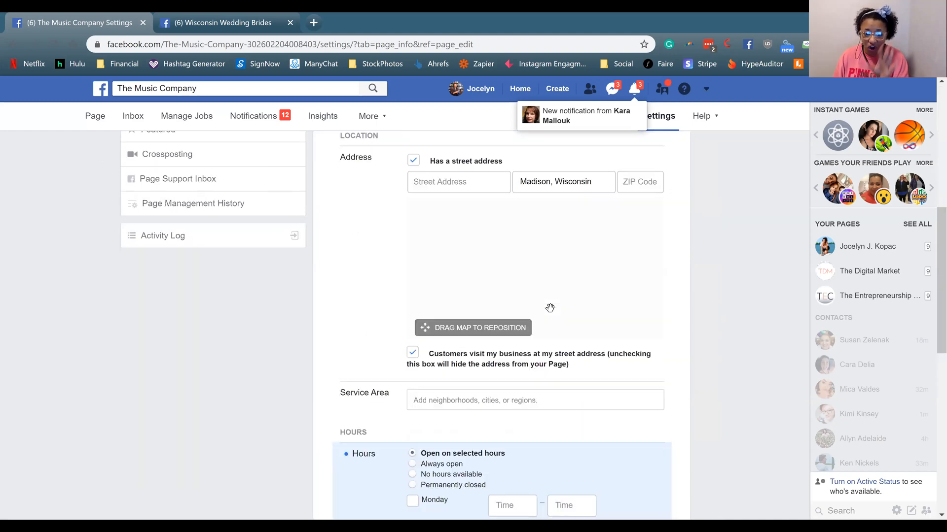
pyautogui.scroll(-3, 560, 401)
pyautogui.scroll(-5, 557, 400)
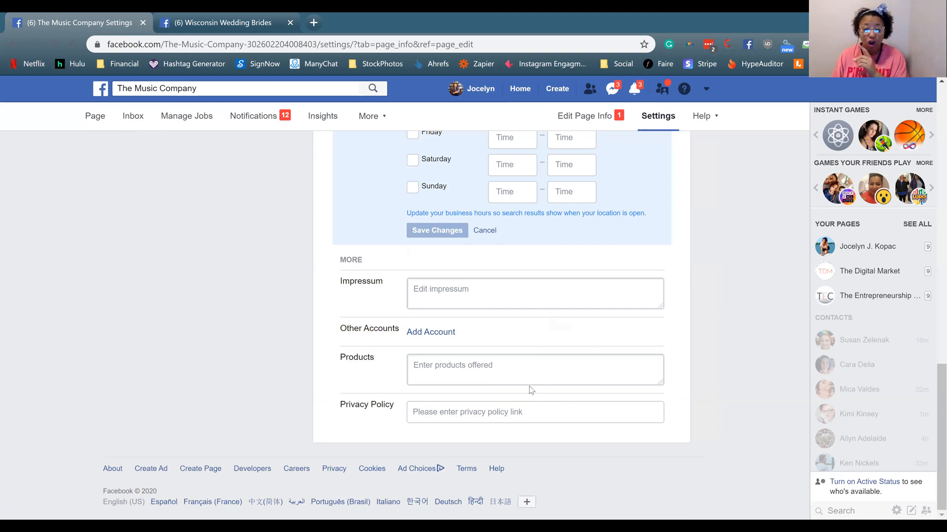
pyautogui.scroll(6, 526, 380)
pyautogui.scroll(4, 524, 381)
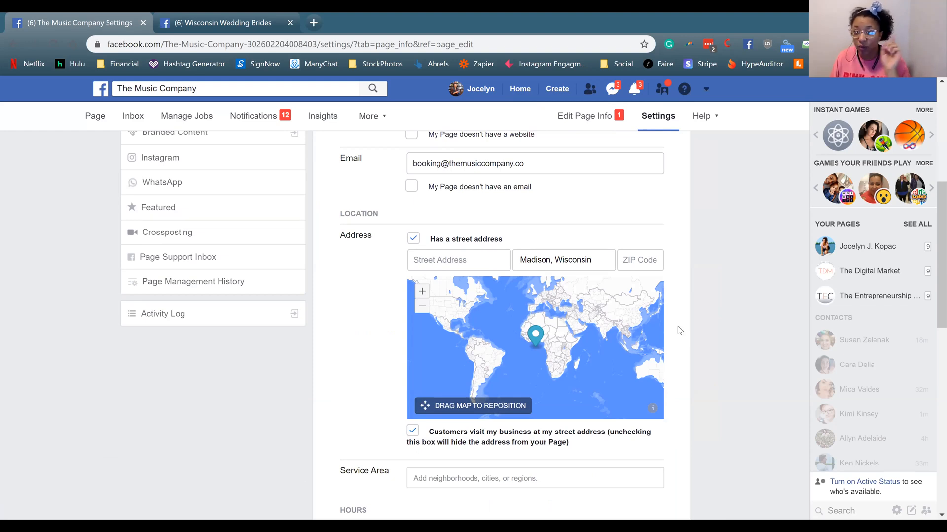
pyautogui.scroll(6, 683, 318)
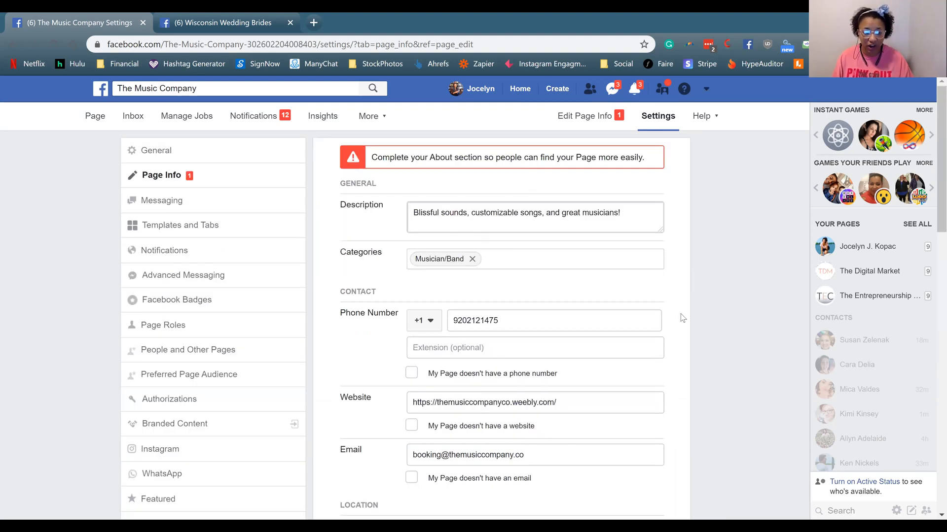
pyautogui.scroll(-15, 711, 325)
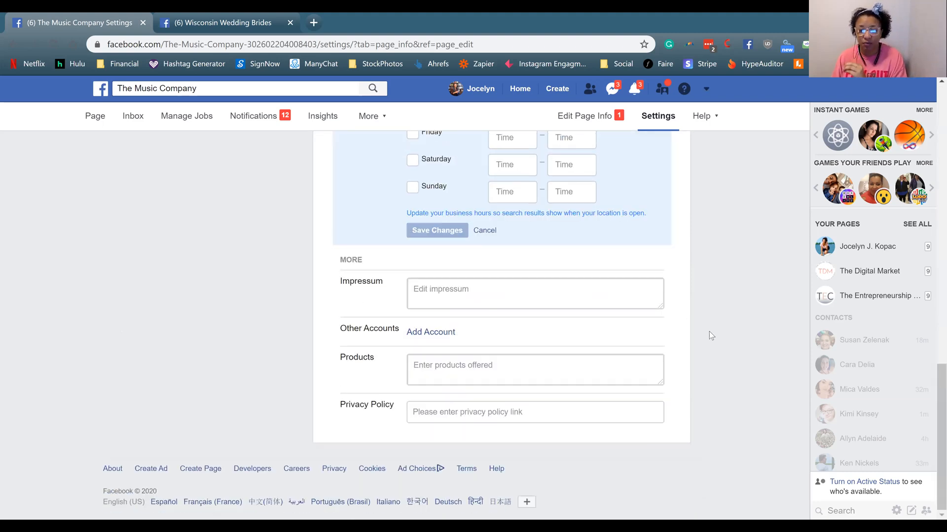
pyautogui.scroll(15, 708, 333)
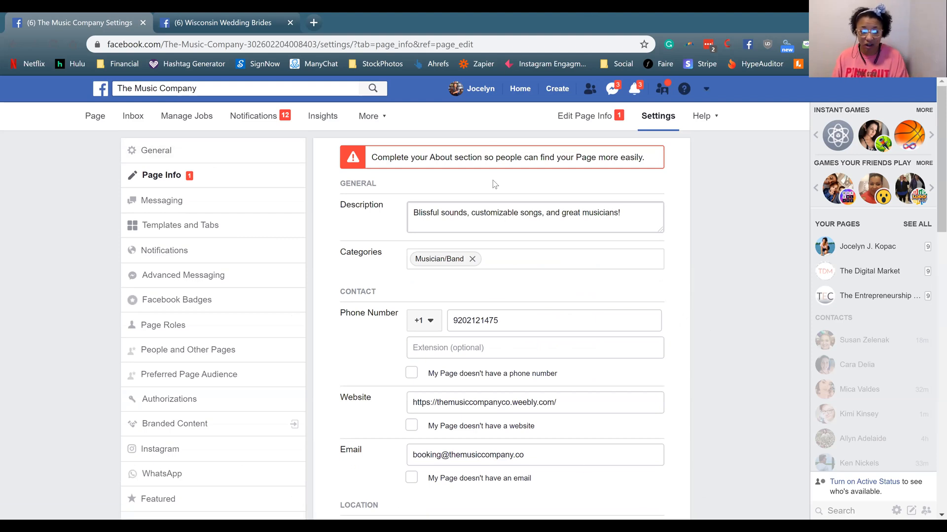
# Return to The Music Company Page and view the General info in its About tab
pyautogui.click(95, 120)
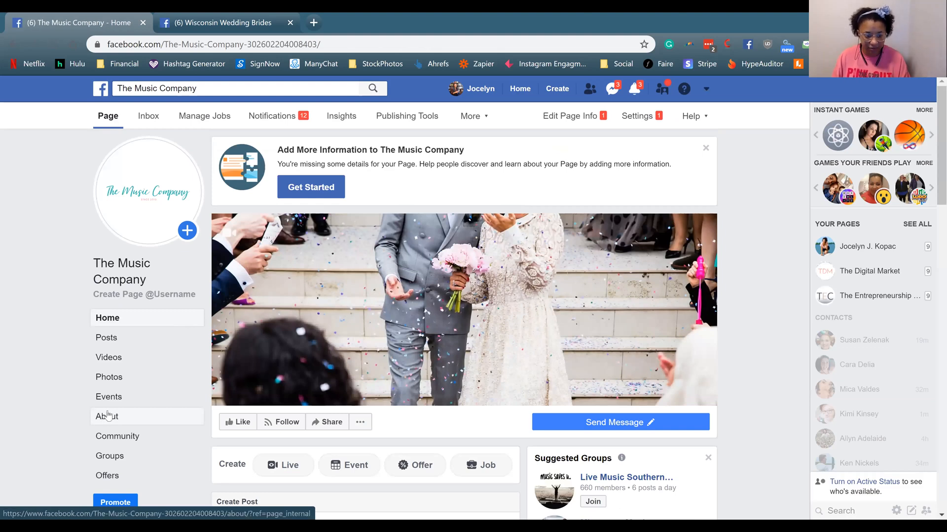
pyautogui.click(110, 418)
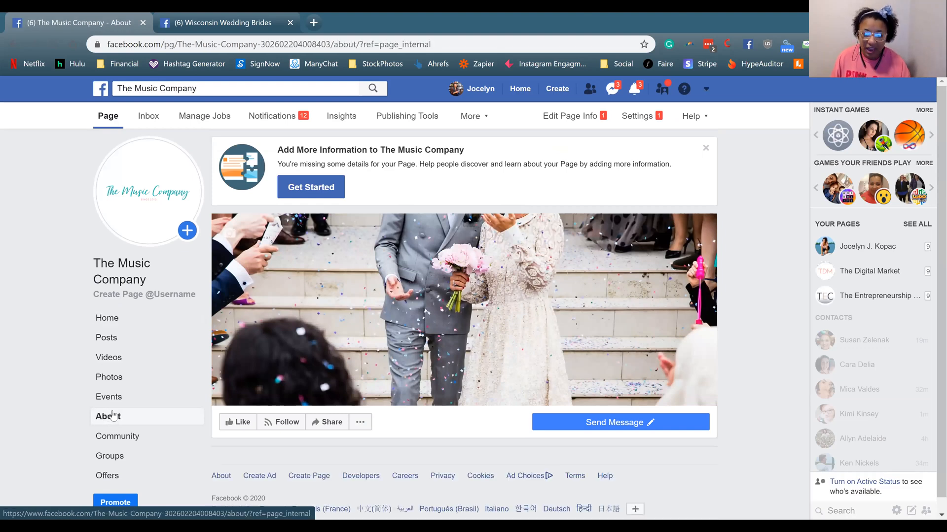
pyautogui.scroll(-1, 233, 376)
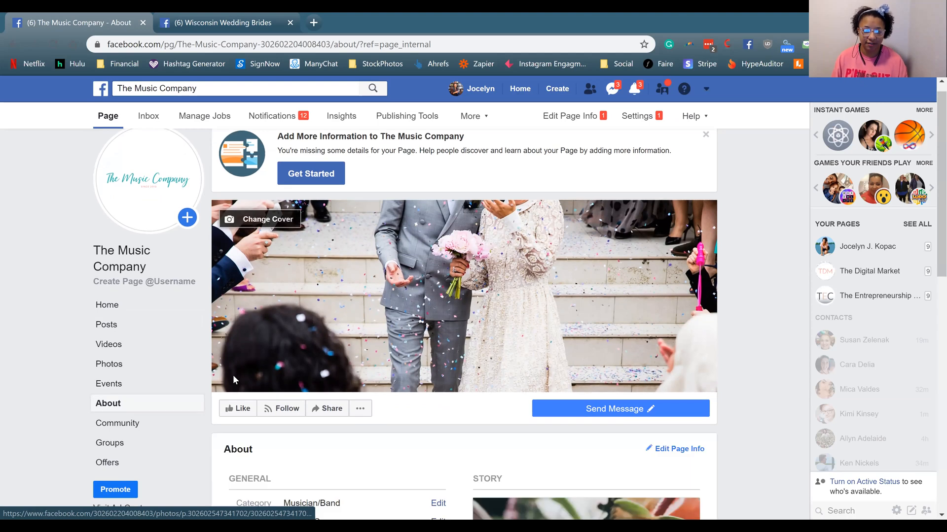
pyautogui.scroll(-5, 229, 370)
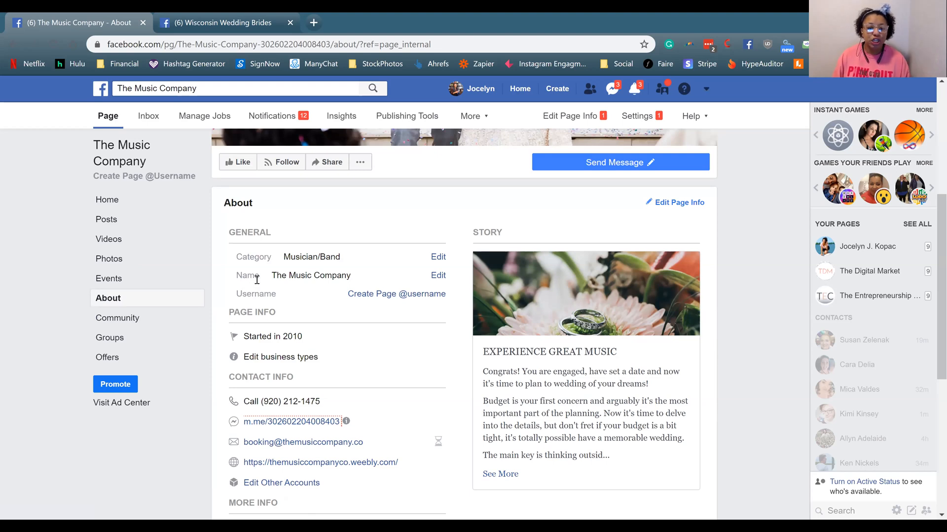
# Edit the Page name, entering 'The Live Music Co.' as the requested new name
pyautogui.click(436, 276)
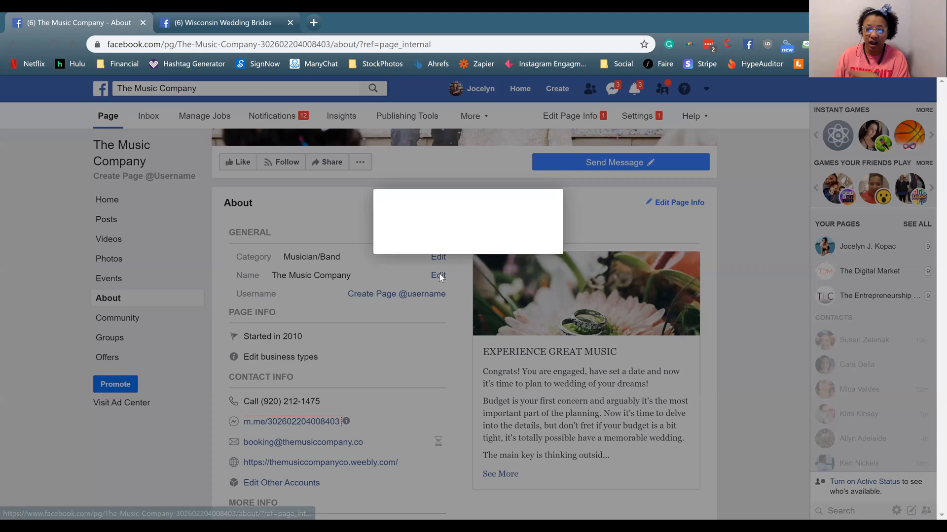
pyautogui.moveTo(447, 229); pyautogui.dragTo(427, 229)
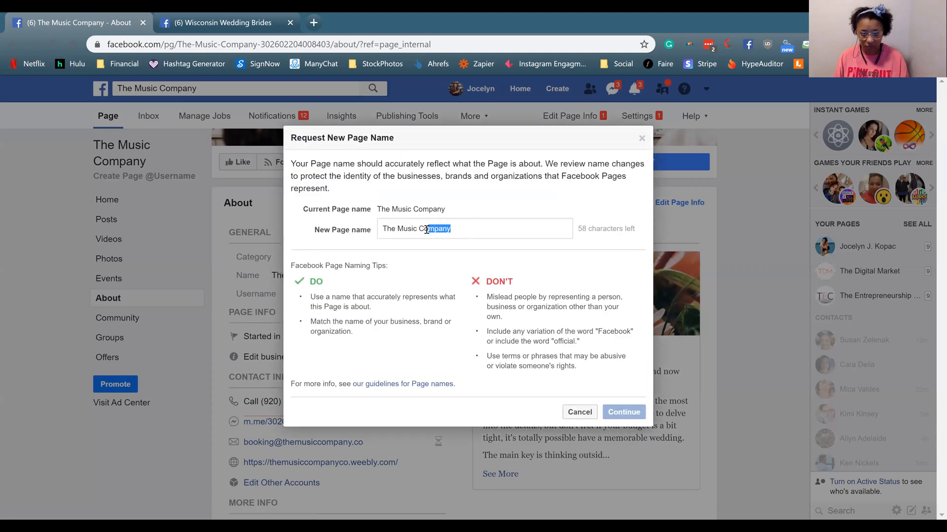
pyautogui.write('.')
pyautogui.click(395, 228)
pyautogui.write('Live')
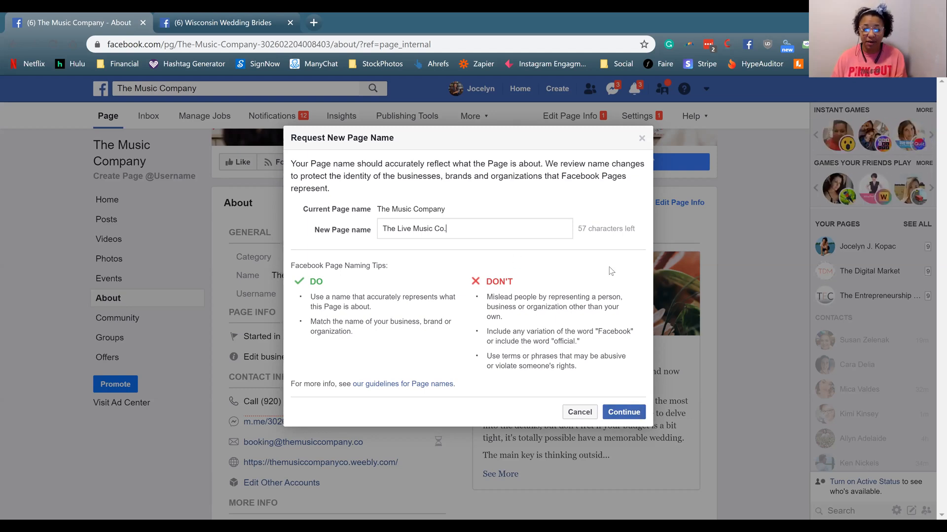
# Submit the name change request to The Live Music Co. and acknowledge the review notice
pyautogui.click(626, 413)
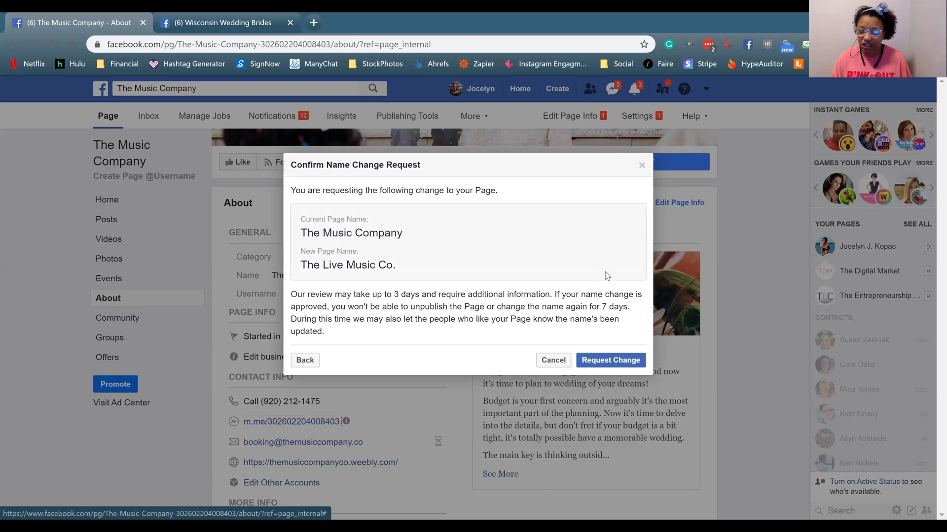
pyautogui.click(610, 361)
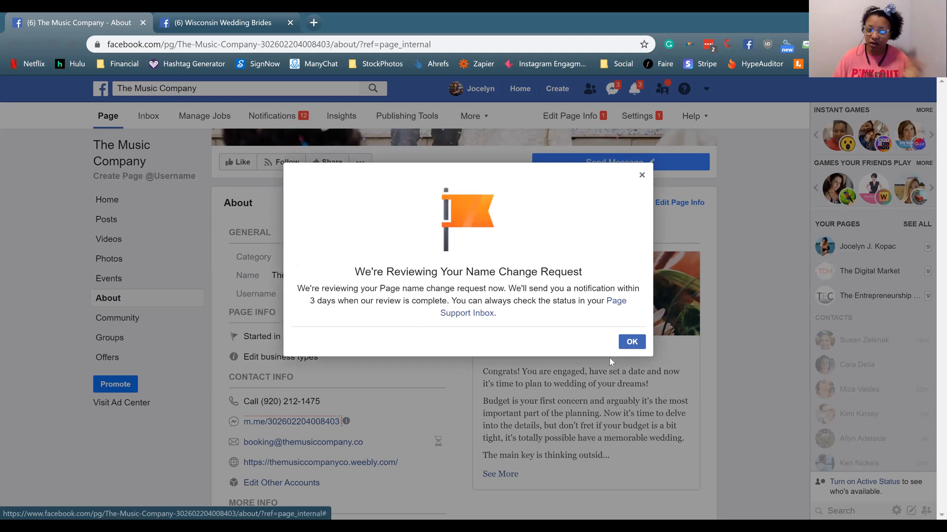
pyautogui.click(624, 345)
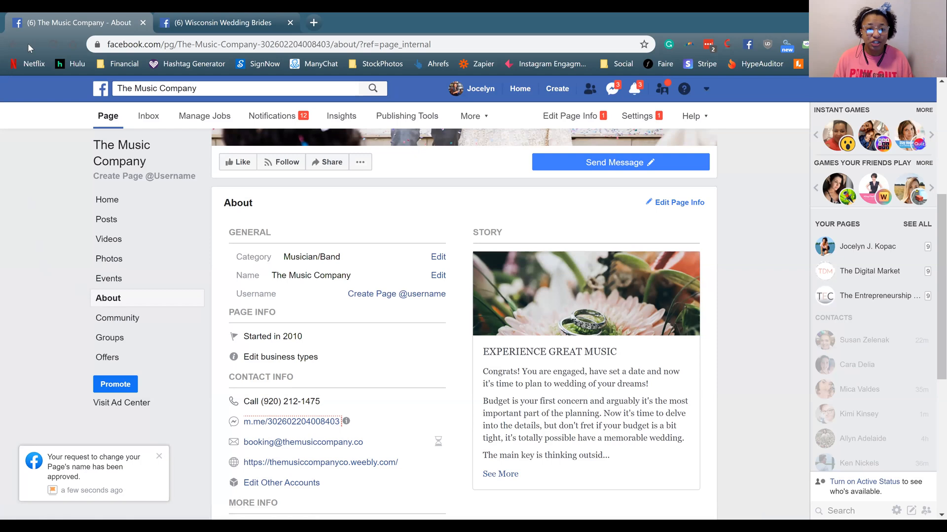
# Reload the Page and confirm the About section and web address show 'The Live Music Co.'
pyautogui.click(53, 48)
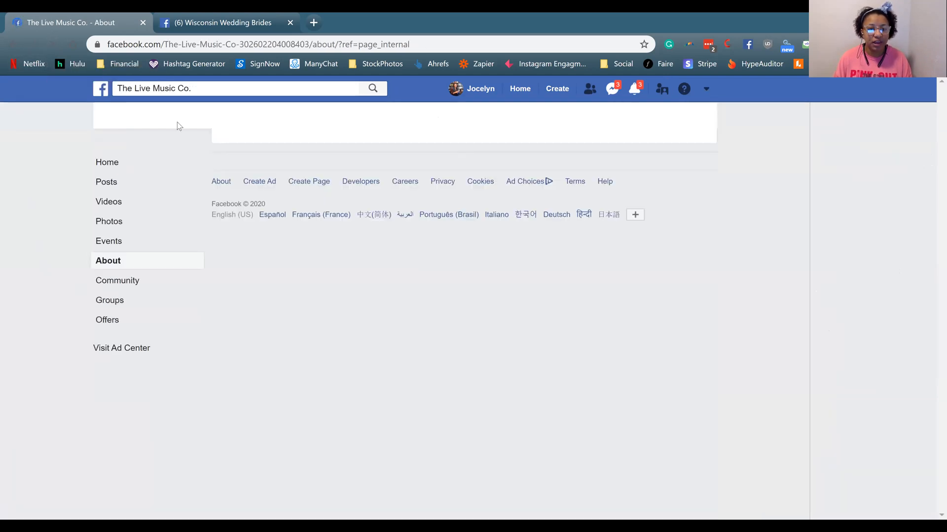
pyautogui.tripleClick(167, 90)
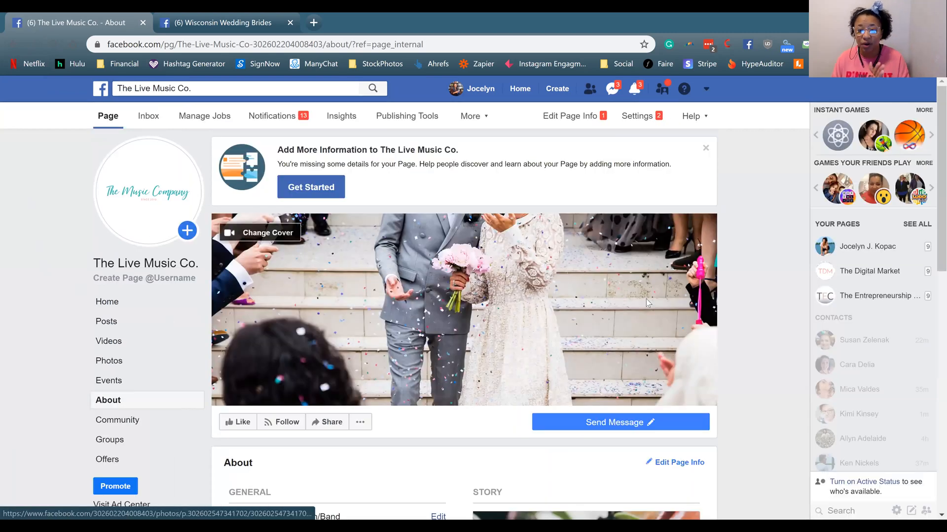
pyautogui.scroll(-1, 649, 298)
pyautogui.scroll(-2, 649, 297)
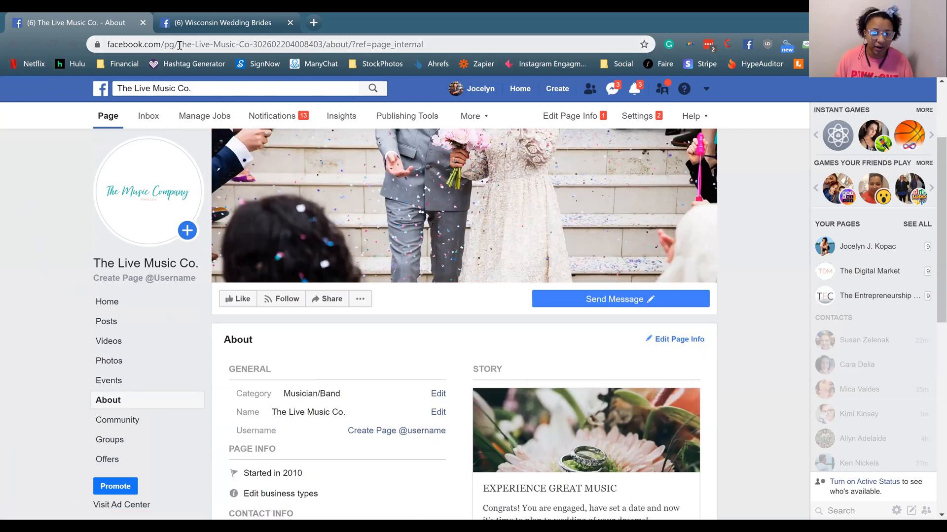
pyautogui.moveTo(109, 44); pyautogui.dragTo(323, 45)
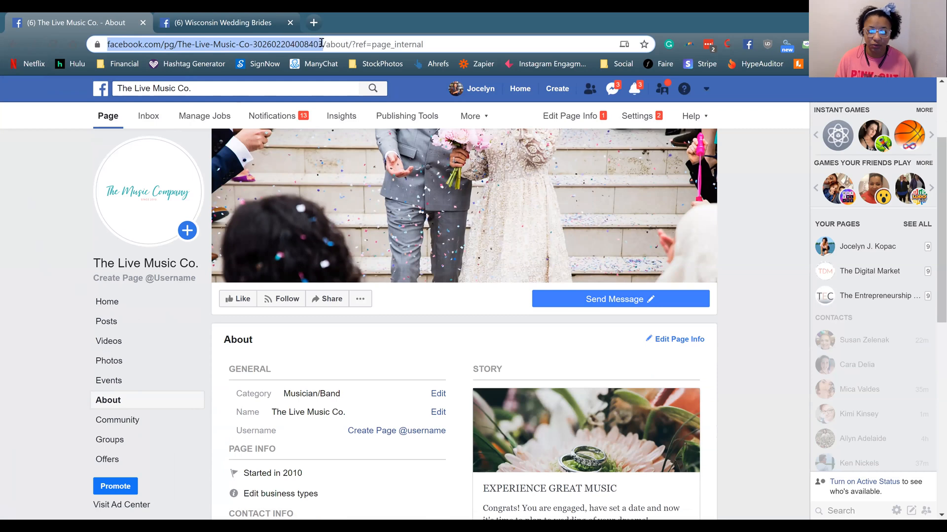
pyautogui.click(740, 234)
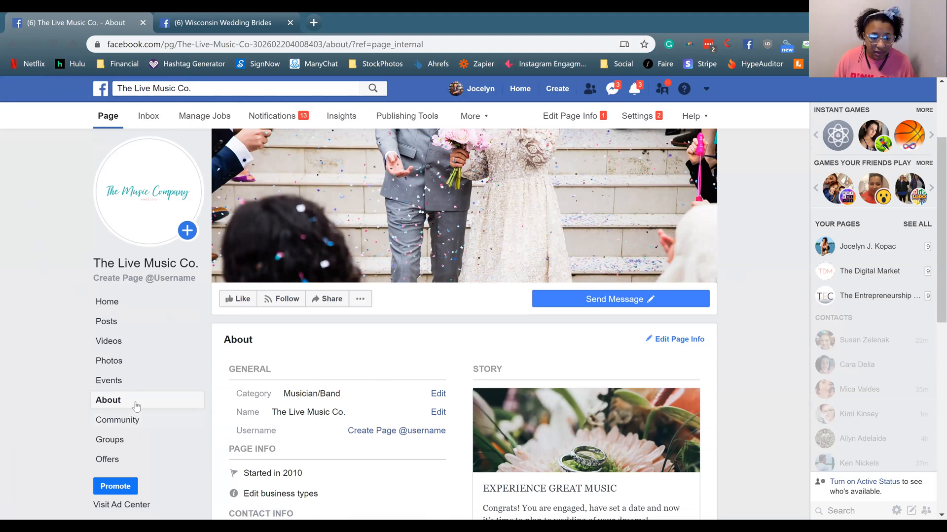
pyautogui.scroll(-1, 345, 330)
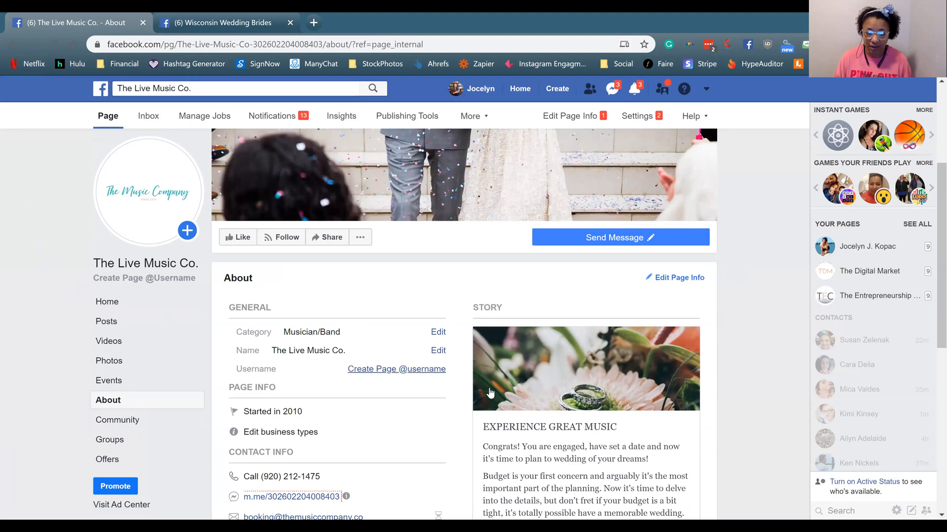
# Create the Page username 'thelivemusicco' and dismiss the confirmation message
pyautogui.click(408, 367)
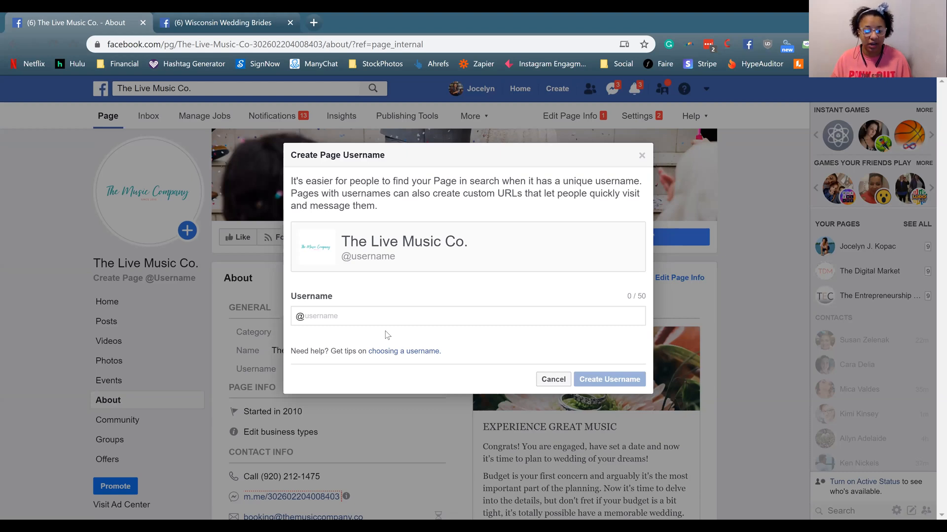
pyautogui.write('thelivemusicco')
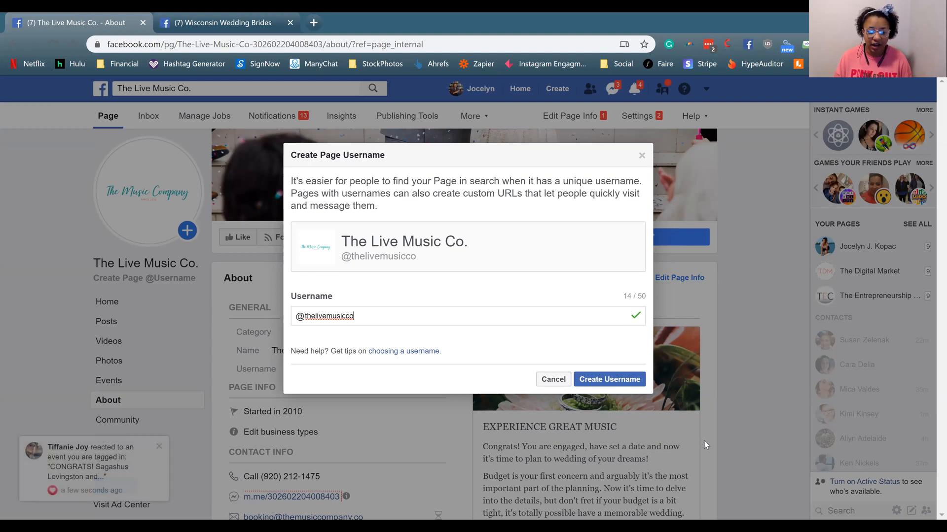
pyautogui.click(616, 378)
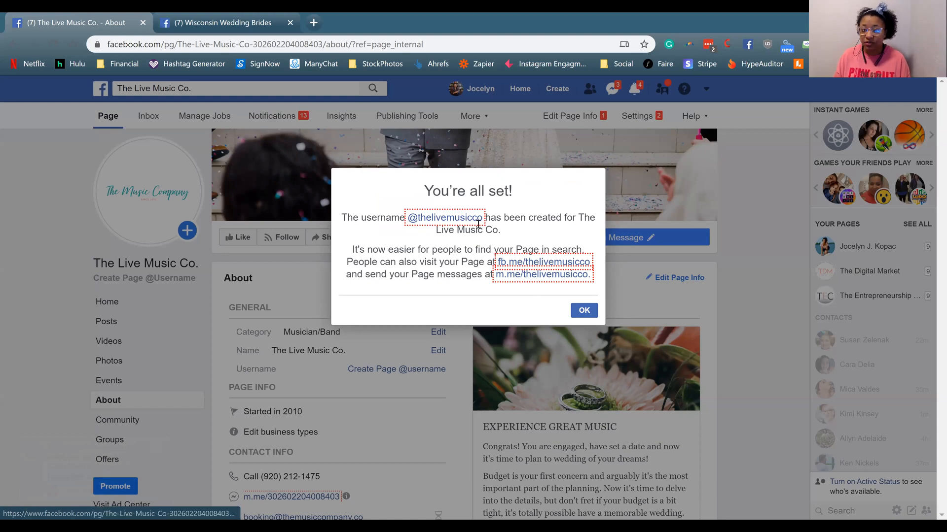
pyautogui.click(584, 310)
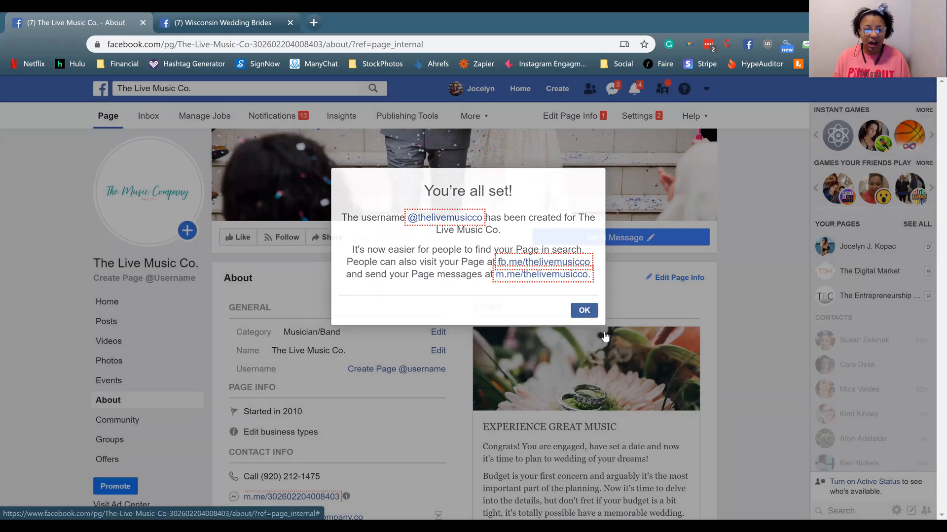
# Go to the Page's Home view and check its web address reads facebook.com/thelivemusicco
pyautogui.click(127, 267)
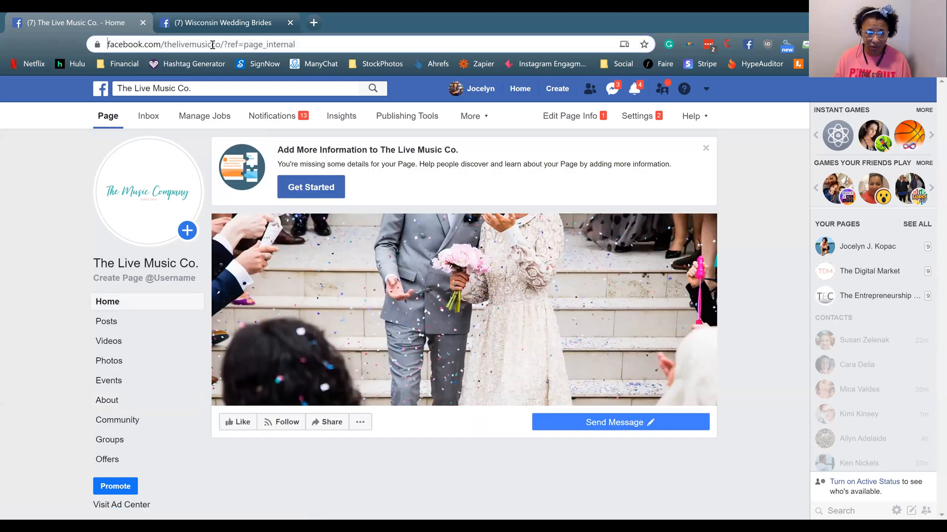
pyautogui.moveTo(213, 45); pyautogui.dragTo(219, 45)
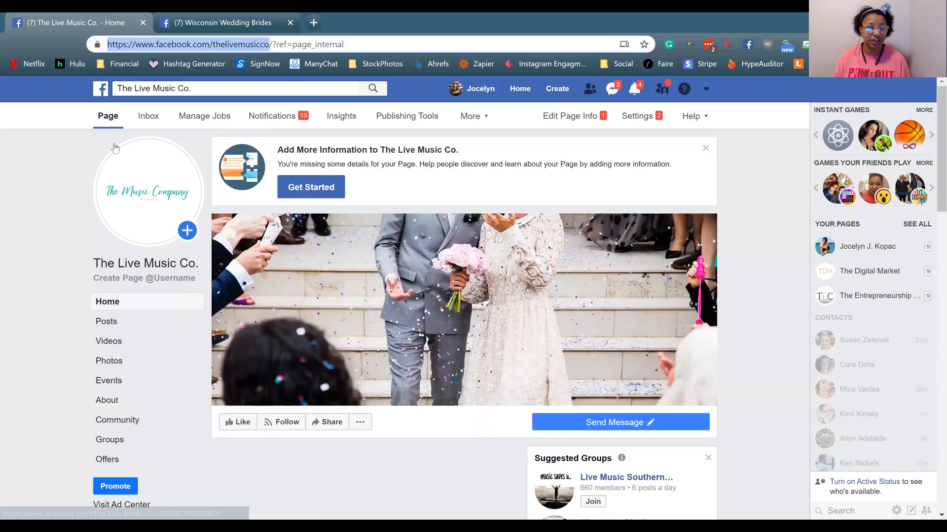
pyautogui.click(169, 88)
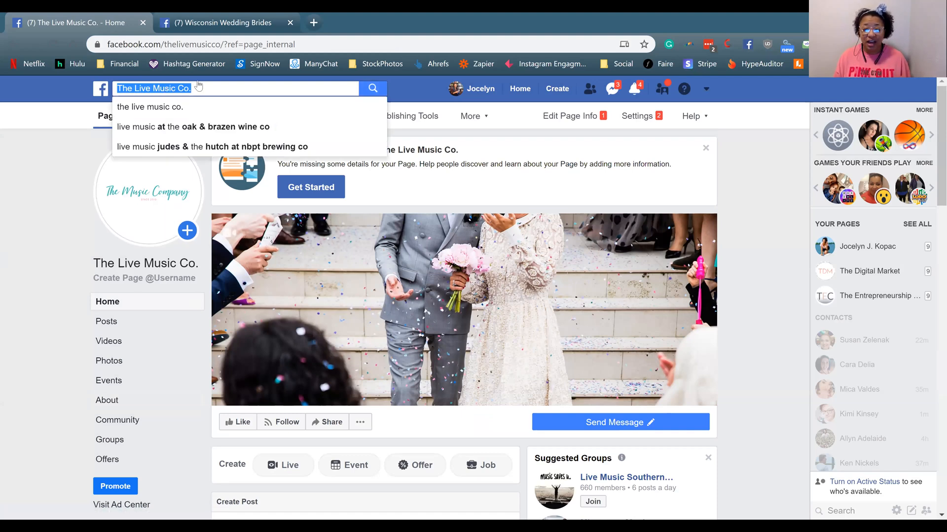
pyautogui.click(746, 270)
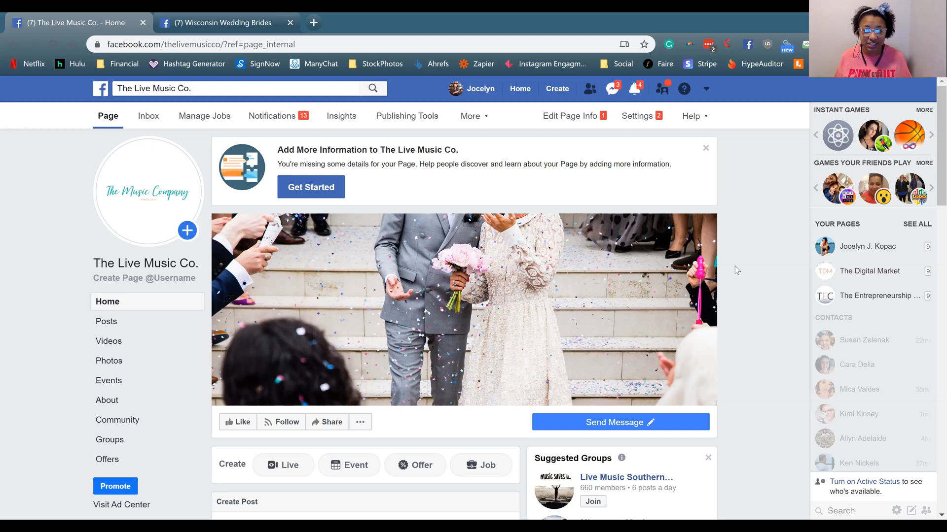
pyautogui.moveTo(562, 422)
pyautogui.click(560, 500)
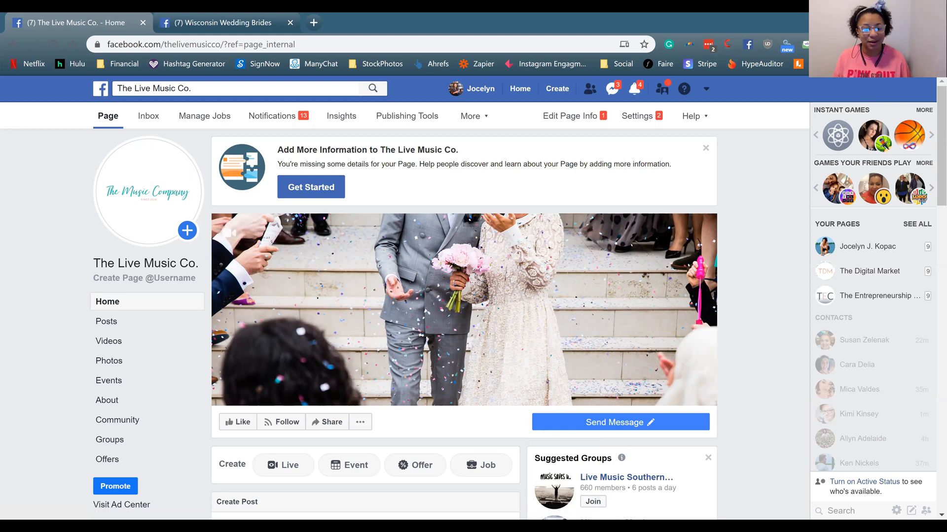